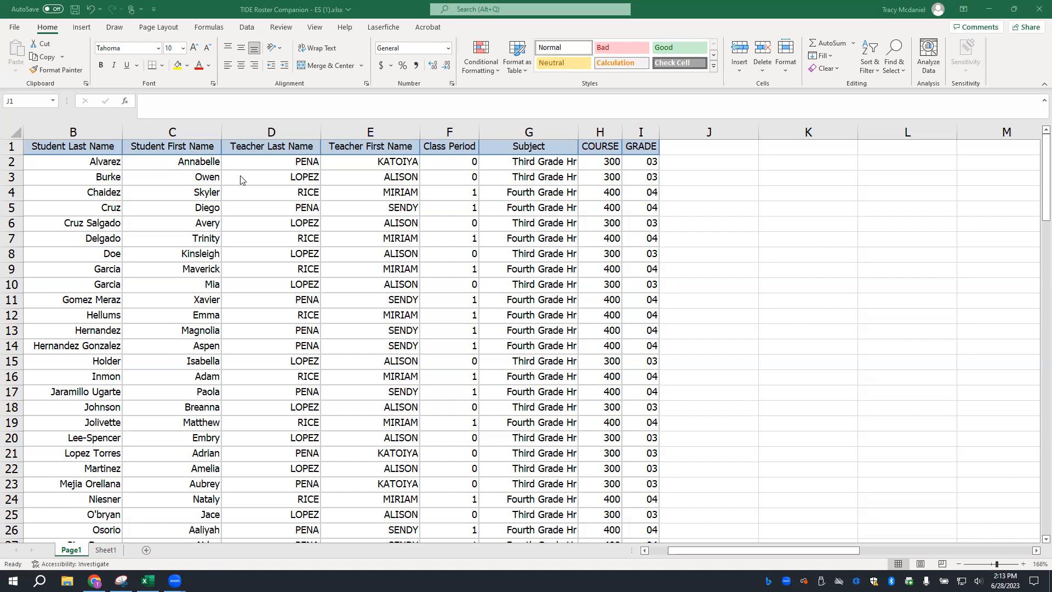
Search the available functions for "con" and insert the CONCATENATE function in cell J2.
{"action": "left_click", "coordinate": [721, 166]}
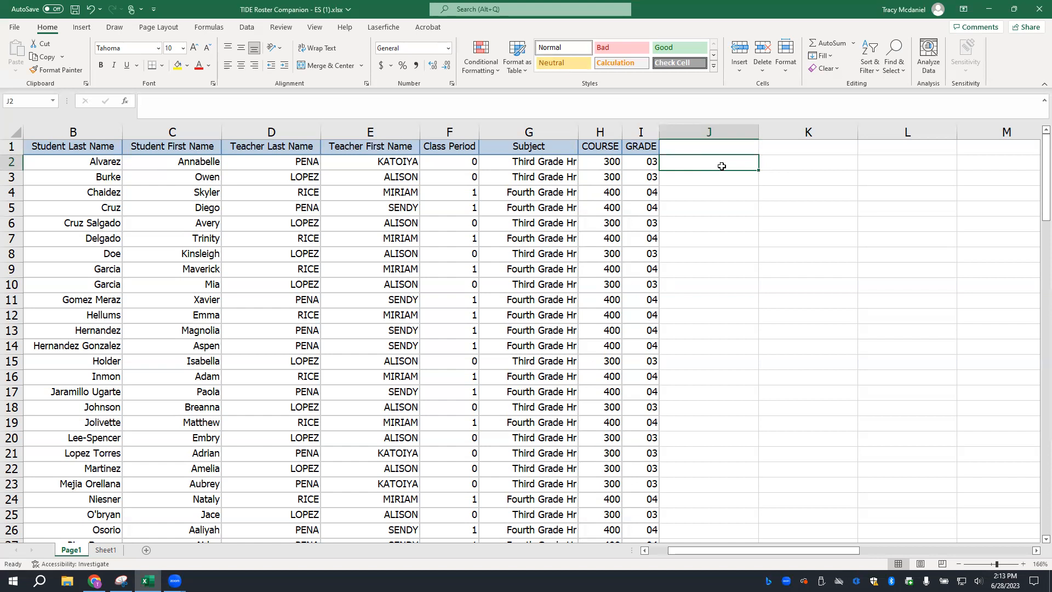
{"action": "left_click", "coordinate": [125, 102]}
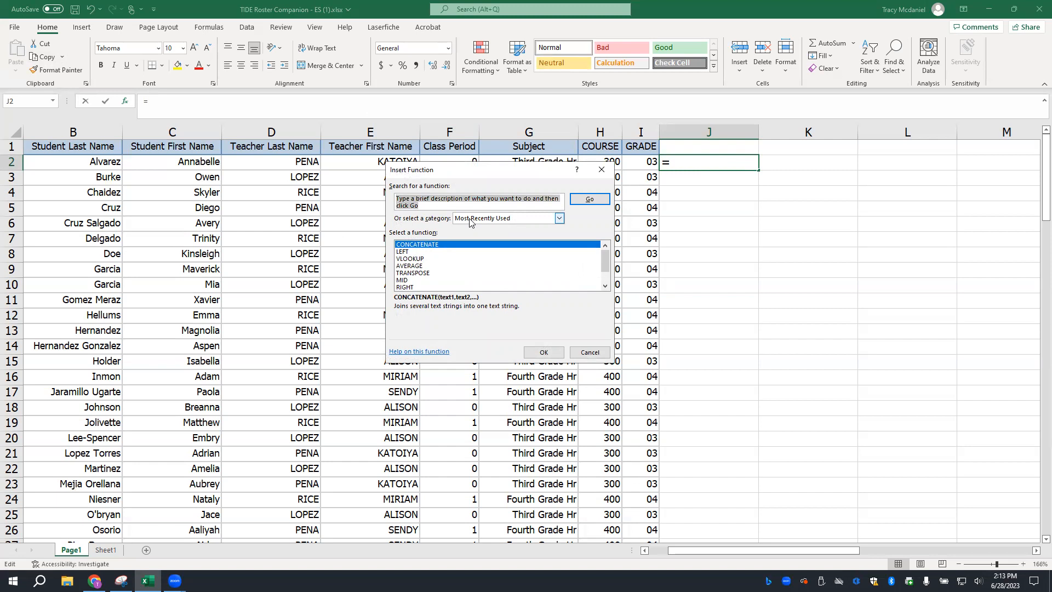
{"action": "type", "text": "co"}
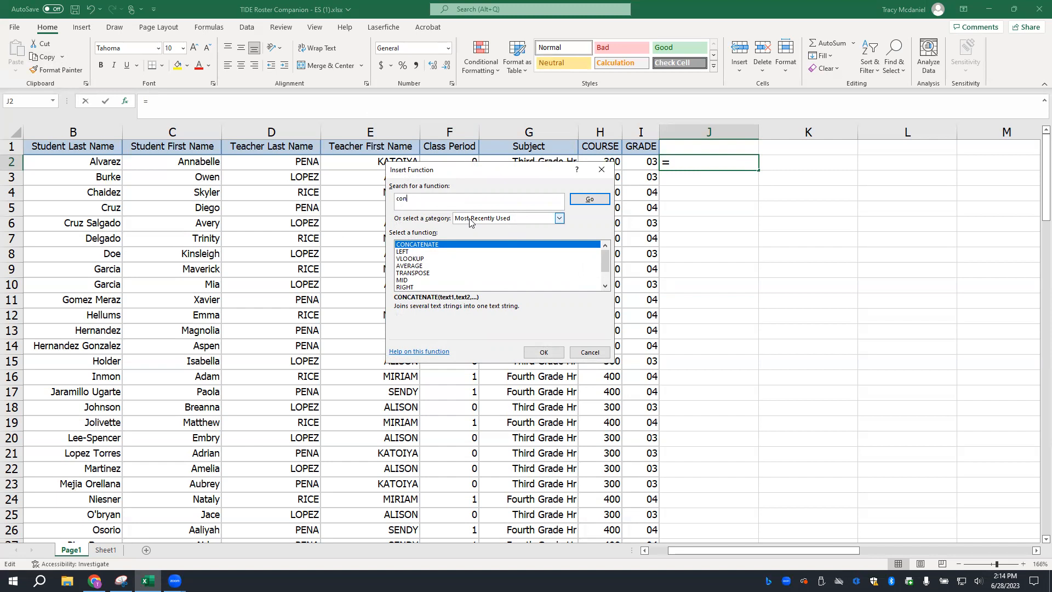
{"action": "type", "text": "n"}
{"action": "left_click", "coordinate": [588, 200]}
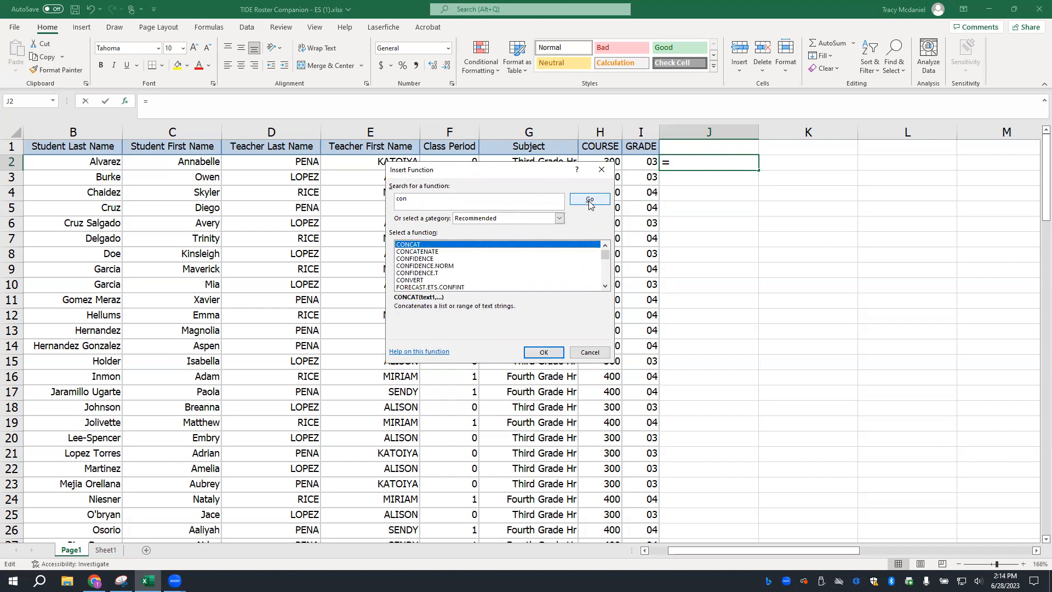
{"action": "left_click", "coordinate": [415, 252]}
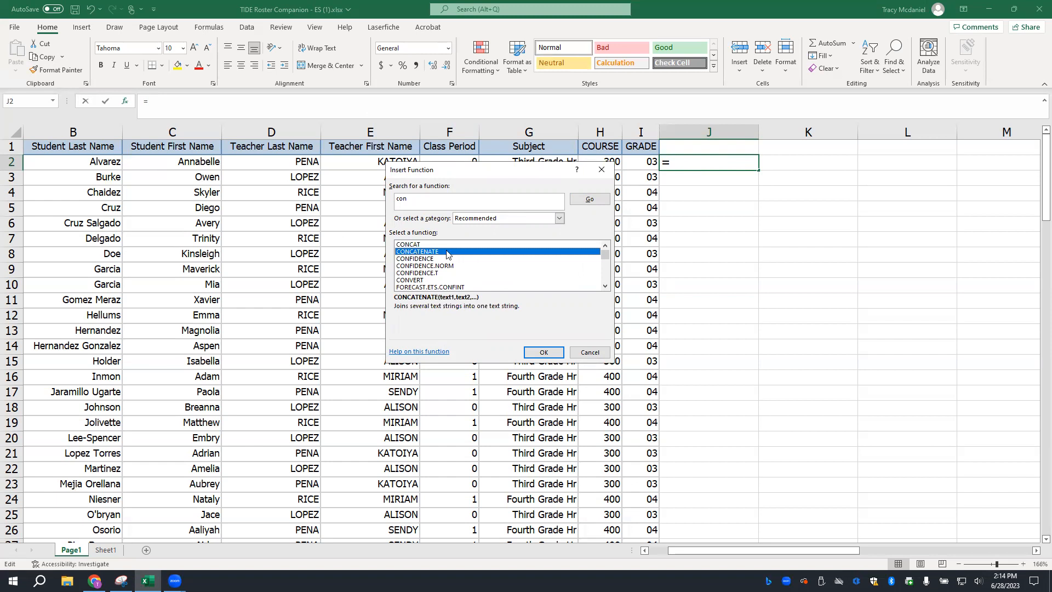
{"action": "left_click", "coordinate": [543, 352]}
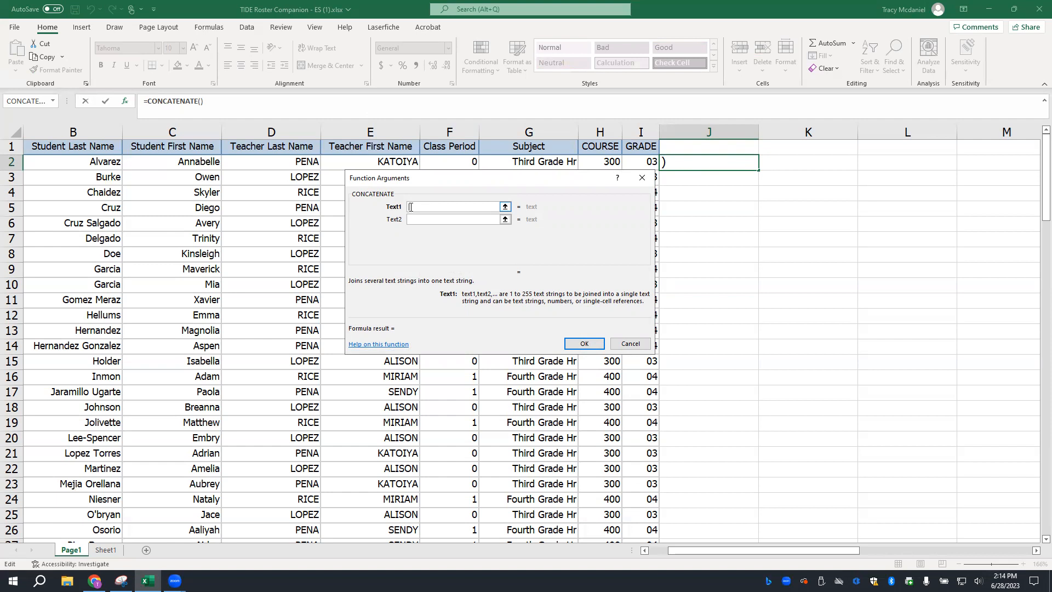
Build the J2 function from the student's first name in C2, a space, and the last name in B2.
{"action": "left_click", "coordinate": [210, 161]}
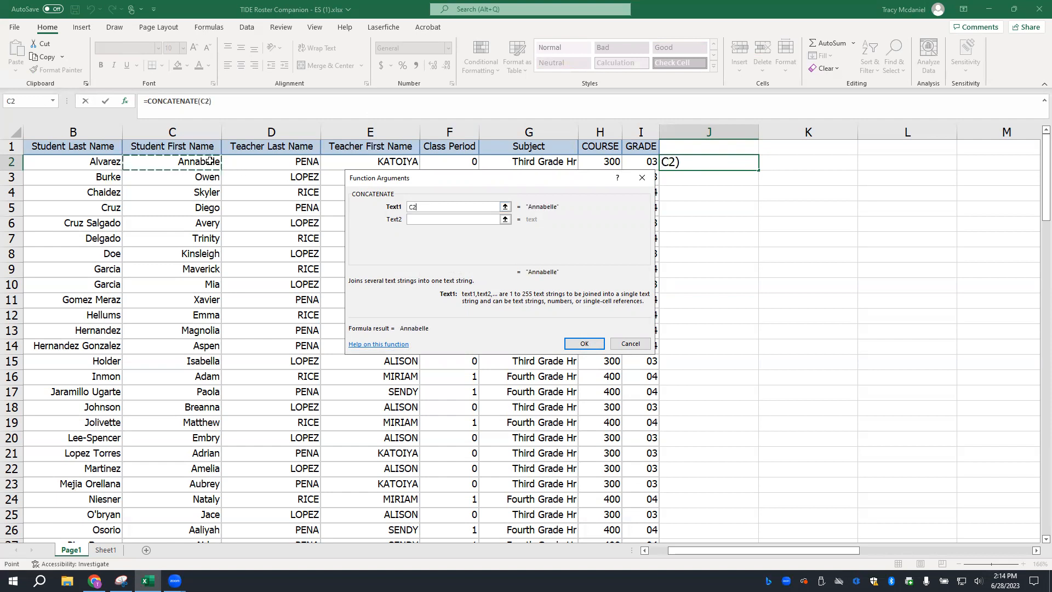
{"action": "left_click", "coordinate": [430, 219]}
{"action": "left_click", "coordinate": [107, 165]}
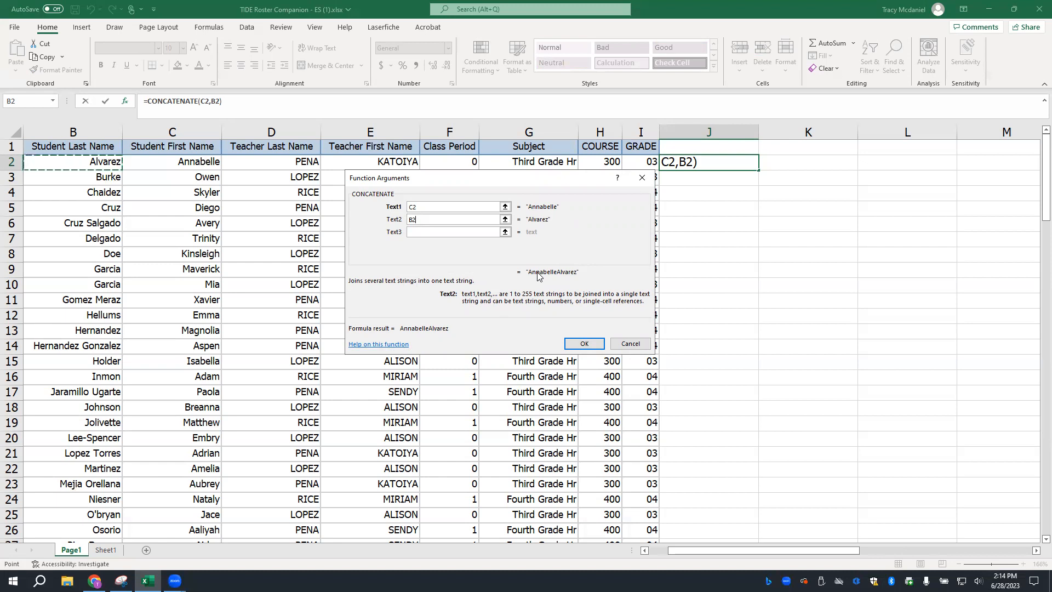
{"action": "left_click", "coordinate": [437, 229]}
{"action": "key", "text": "shift+Tab"}
{"action": "key", "text": "BackSpace"}
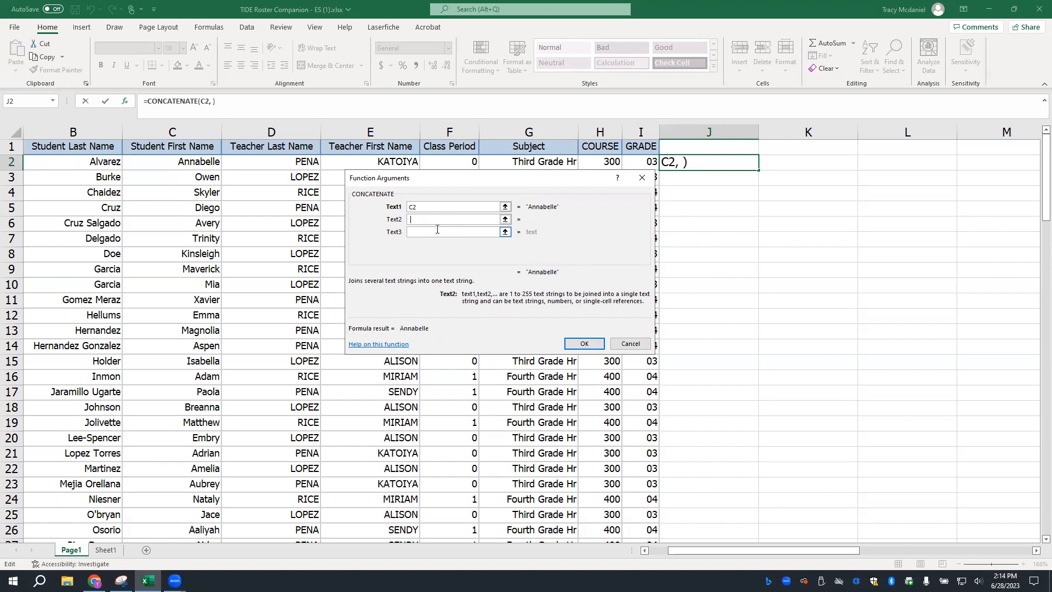
{"action": "left_click", "coordinate": [437, 230]}
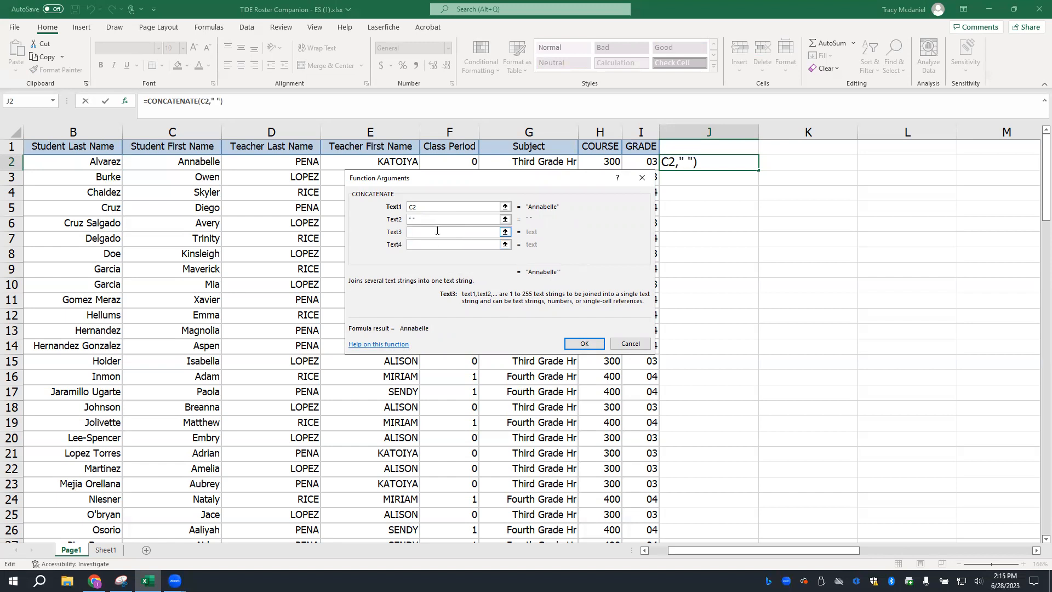
{"action": "left_click", "coordinate": [59, 162]}
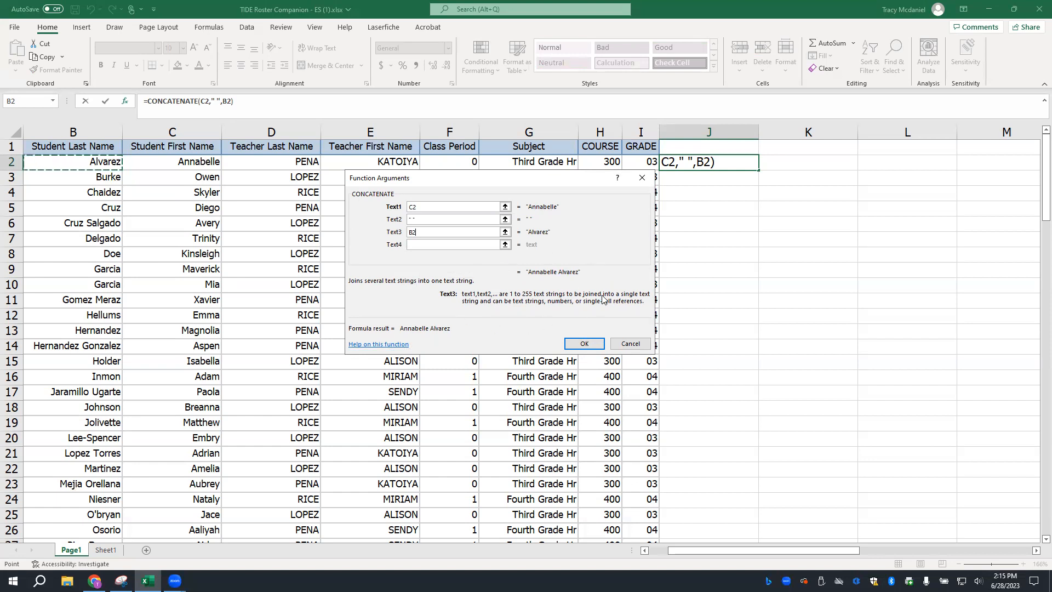
{"action": "left_click", "coordinate": [584, 343]}
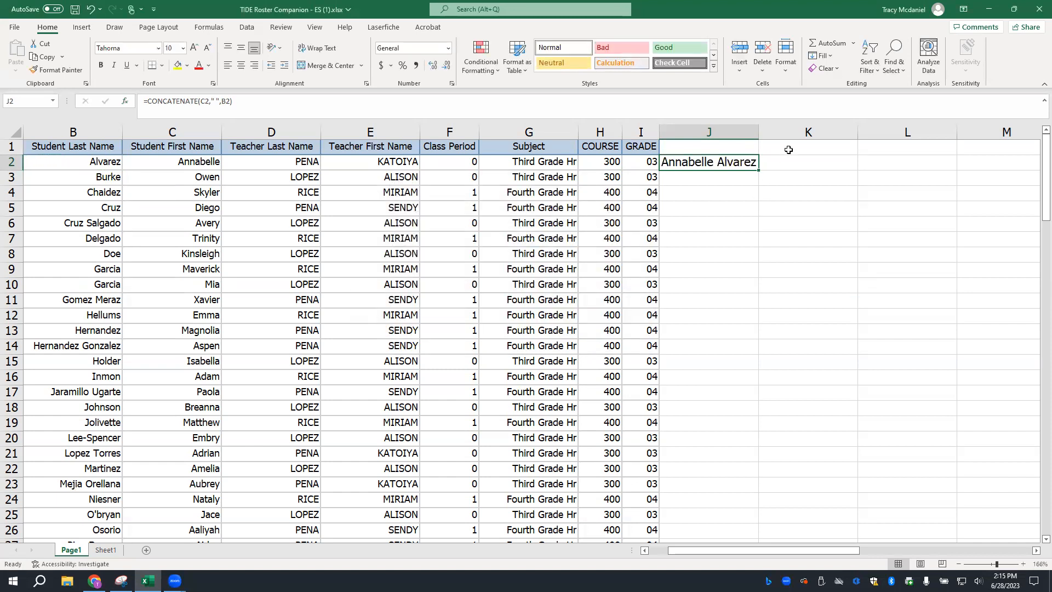
Fill the J2 formula down through all student rows and widen column J to fit the longest full name.
{"action": "left_click", "coordinate": [722, 133]}
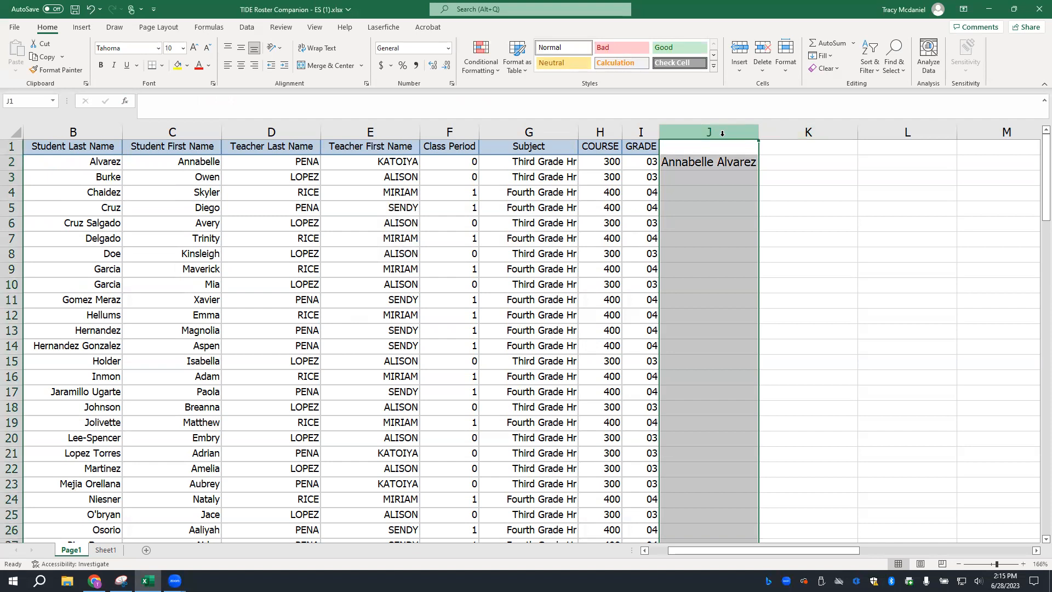
{"action": "left_click", "coordinate": [807, 207]}
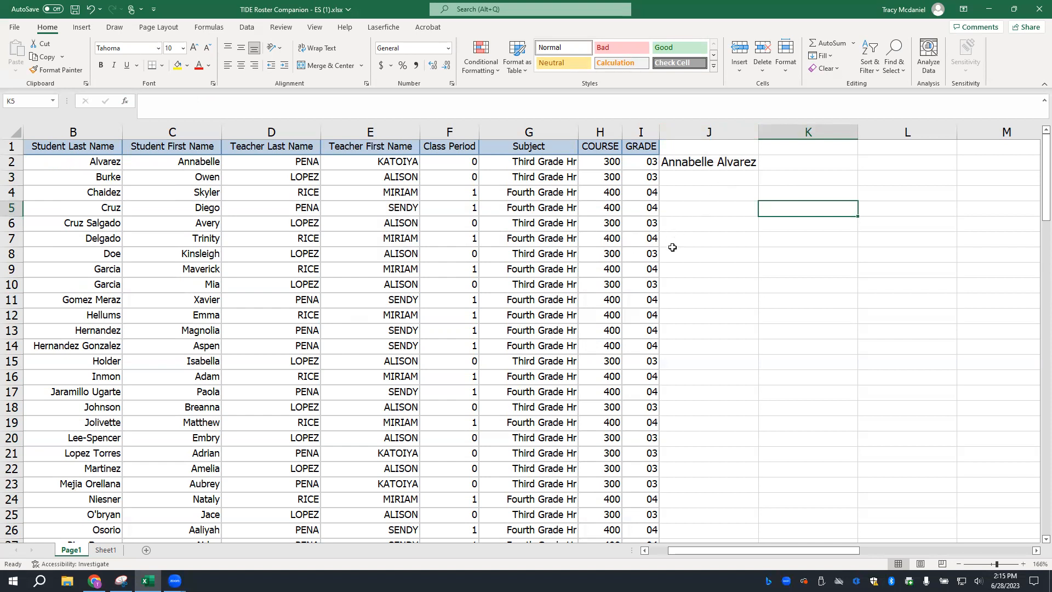
{"action": "left_click", "coordinate": [709, 164]}
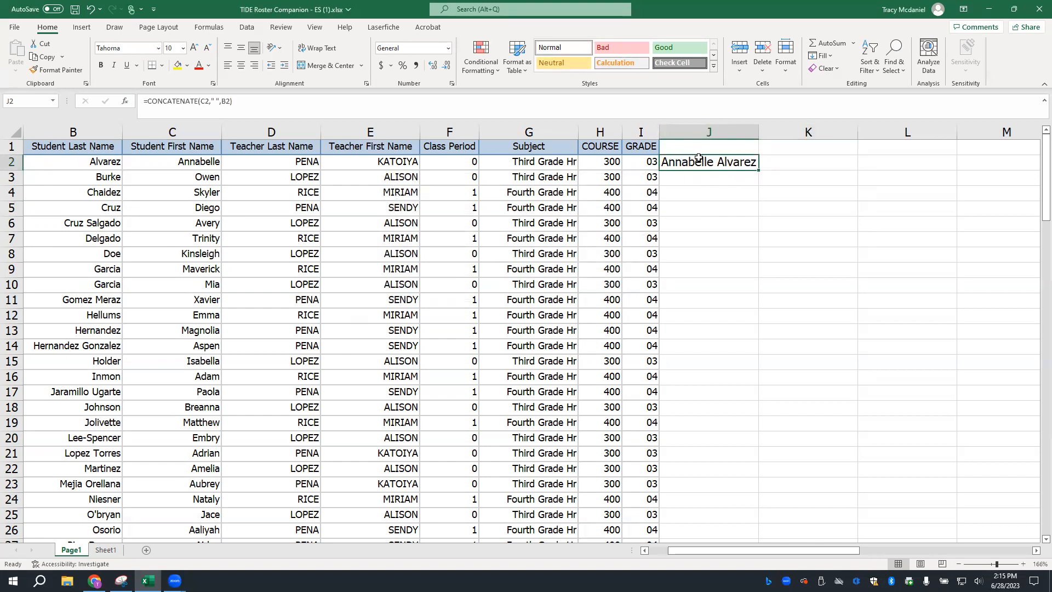
{"action": "double_click", "coordinate": [758, 169]}
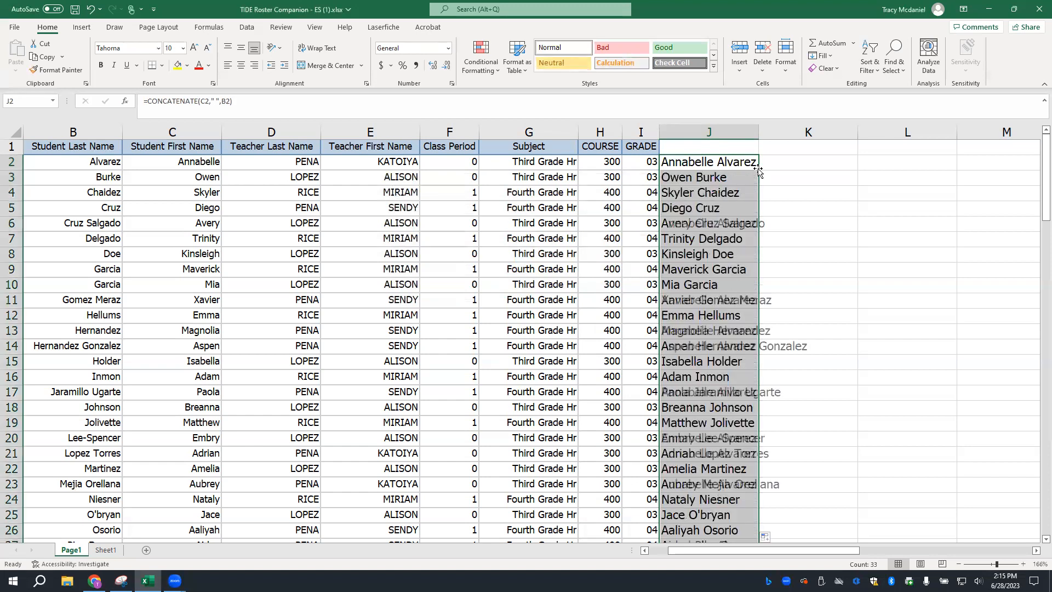
{"action": "left_click_drag", "start_coordinate": [756, 131], "coordinate": [789, 132]}
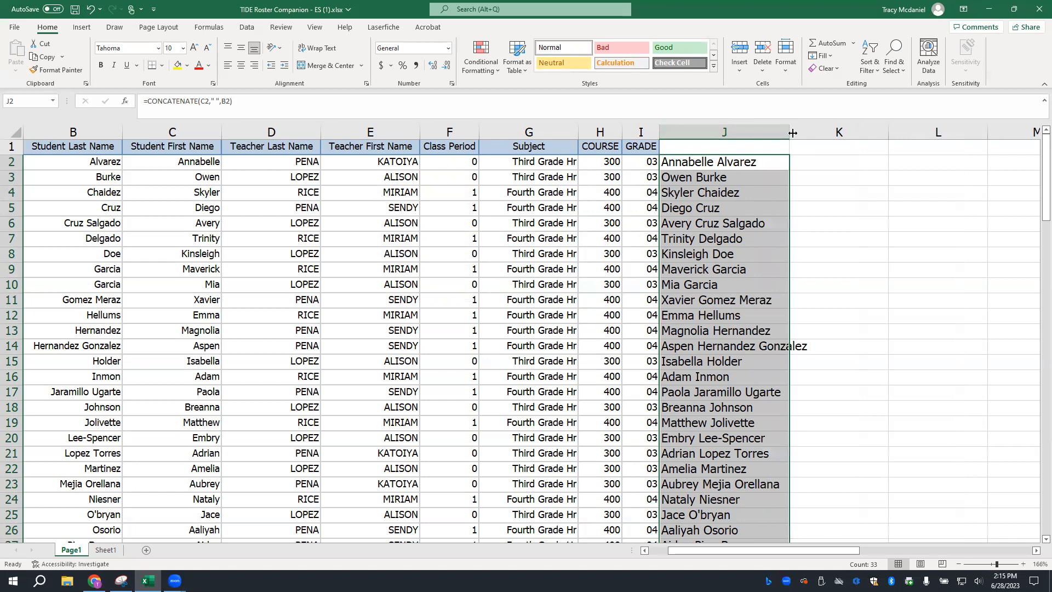
{"action": "left_click_drag", "start_coordinate": [789, 132], "coordinate": [813, 133]}
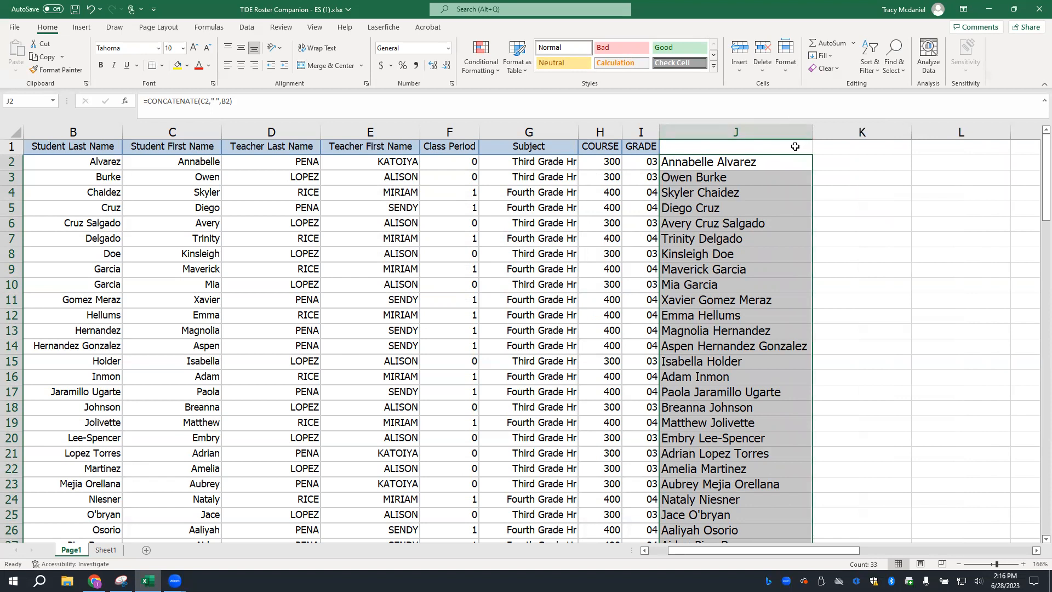
Copy column J and paste it over itself as values only, replacing the CONCATENATE formulas.
{"action": "left_click", "coordinate": [786, 131]}
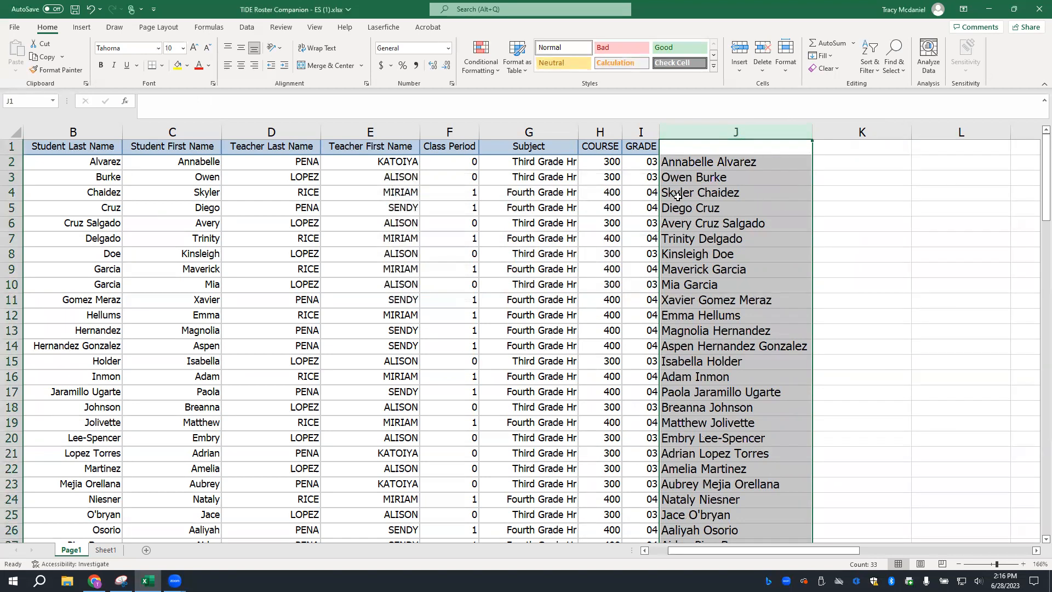
{"action": "left_click", "coordinate": [707, 160]}
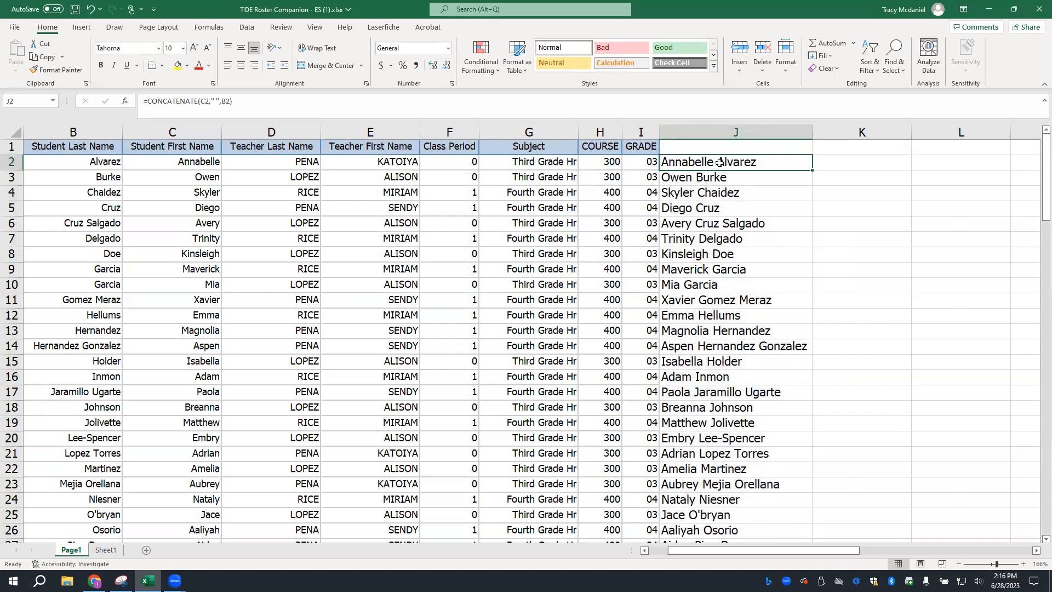
{"action": "left_click", "coordinate": [713, 198]}
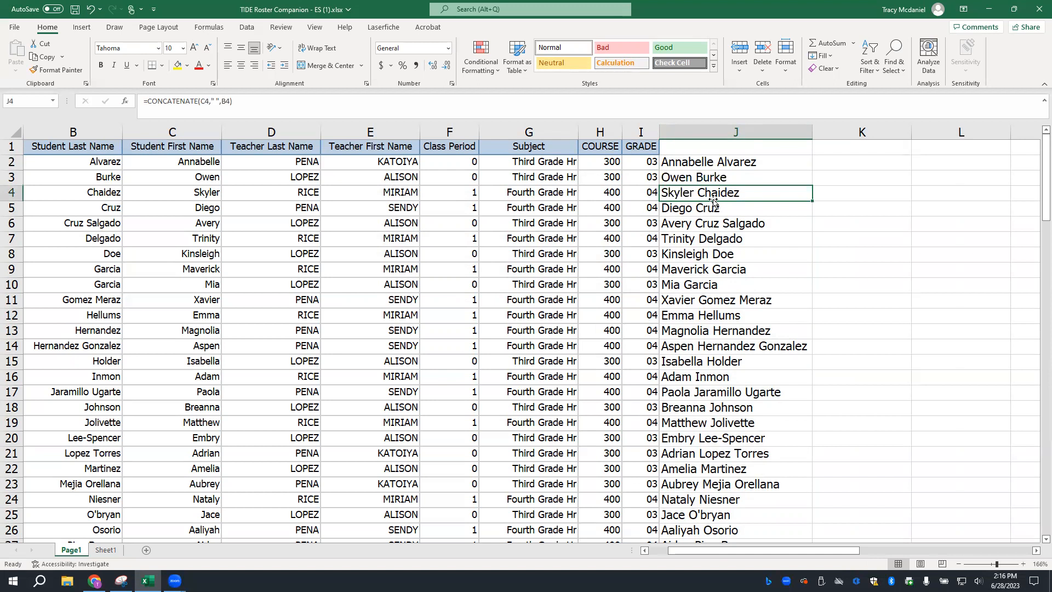
{"action": "left_click", "coordinate": [686, 131]}
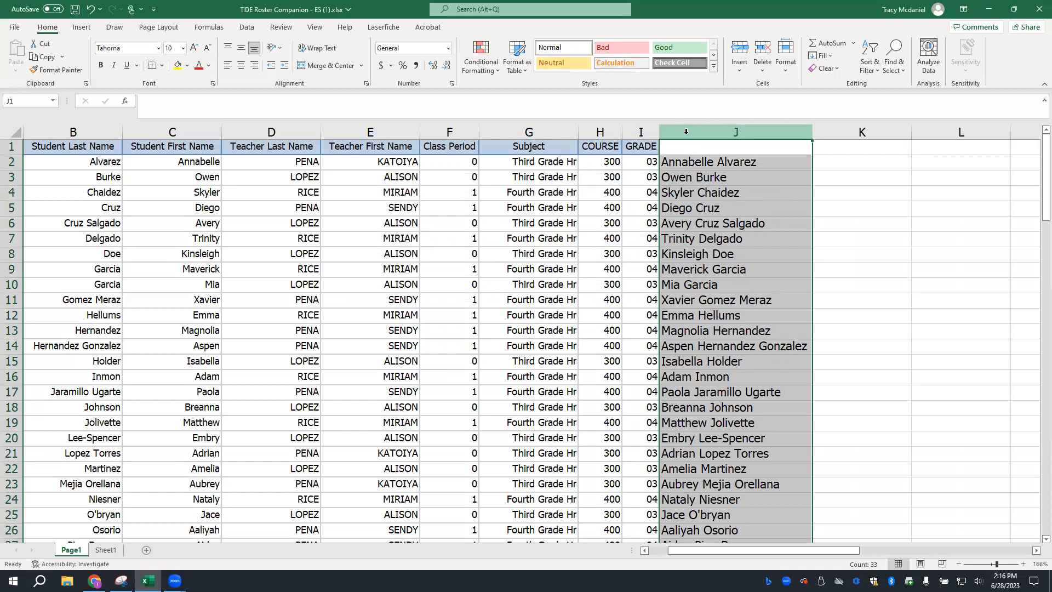
{"action": "right_click", "coordinate": [685, 132]}
{"action": "left_click", "coordinate": [709, 155]}
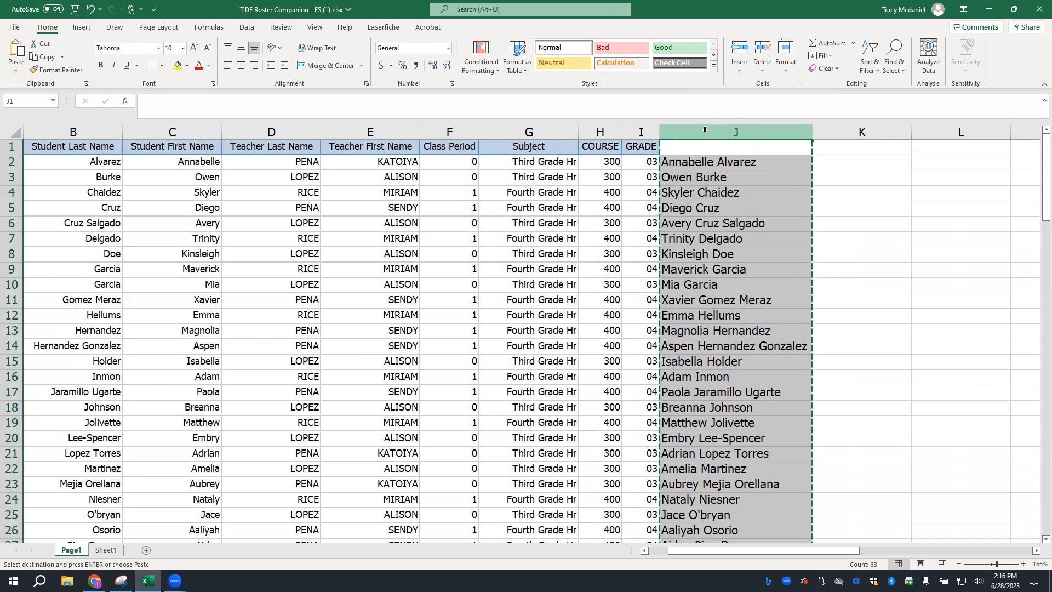
{"action": "right_click", "coordinate": [705, 129]}
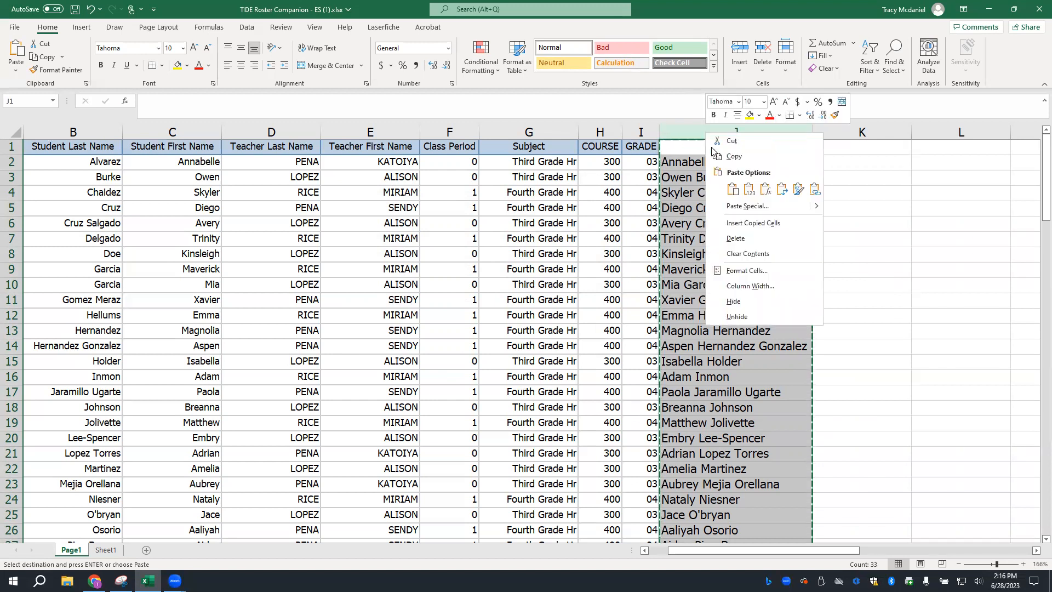
{"action": "left_click", "coordinate": [748, 190]}
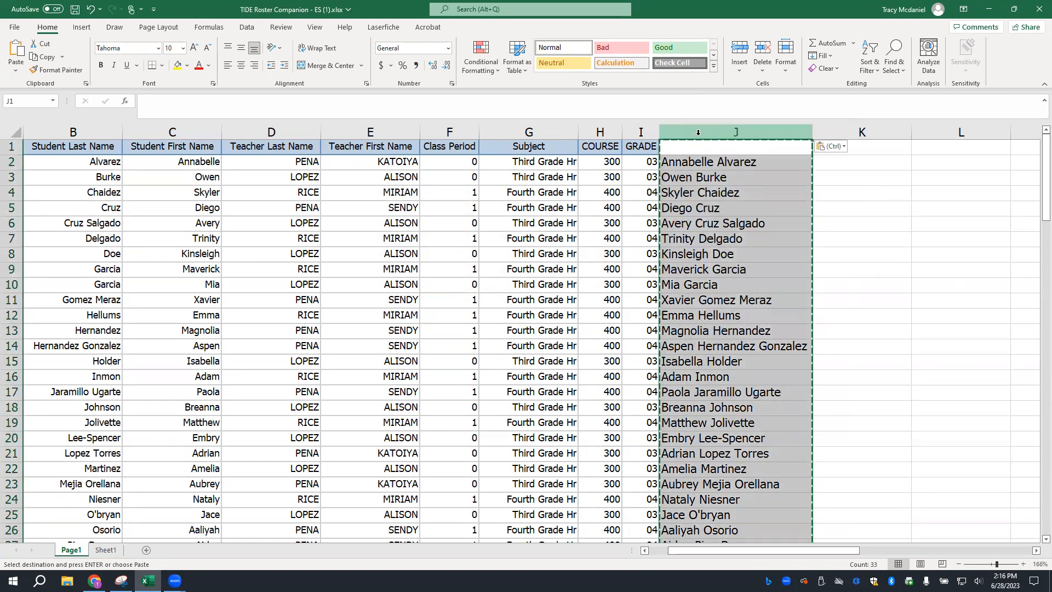
{"action": "right_click", "coordinate": [698, 132]}
{"action": "left_click", "coordinate": [742, 192]}
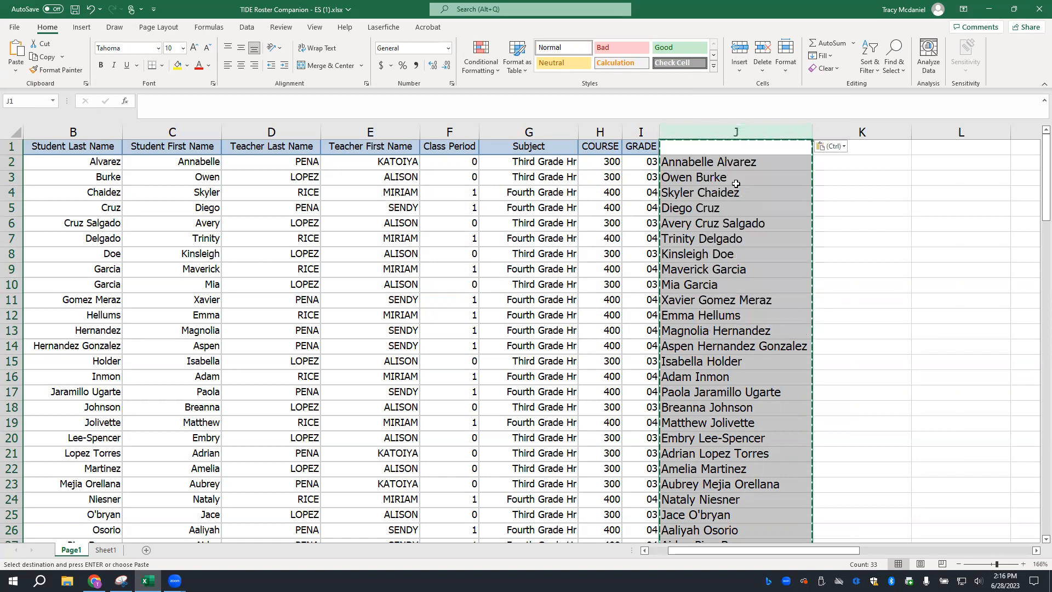
Examine several cells in column J to check whether they contain formulas or plain text.
{"action": "left_click", "coordinate": [732, 180]}
{"action": "left_click", "coordinate": [721, 165]}
{"action": "left_click", "coordinate": [725, 174]}
{"action": "left_click", "coordinate": [729, 205]}
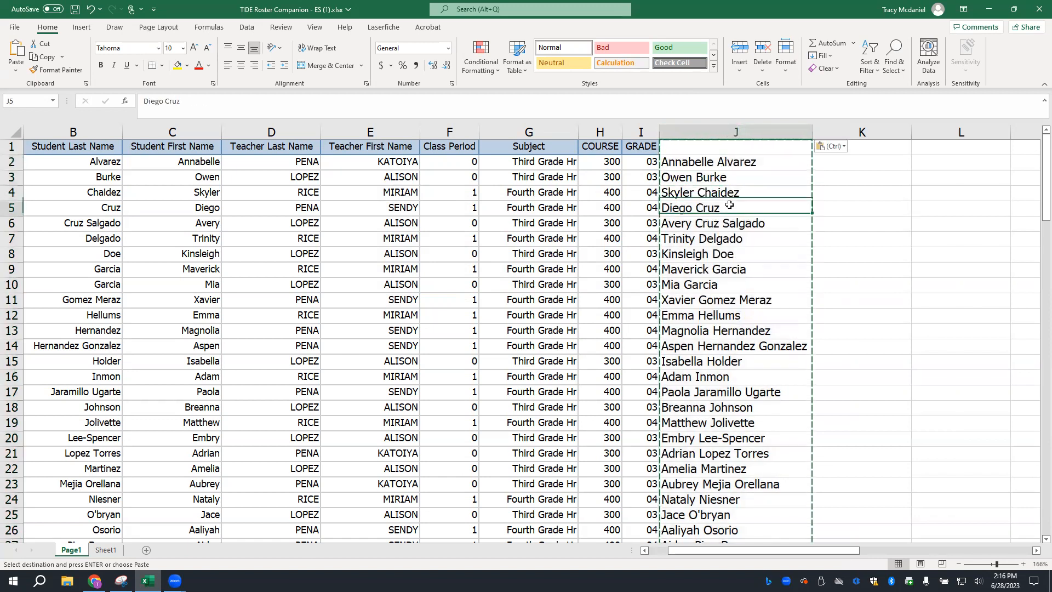
{"action": "left_click", "coordinate": [729, 253]}
{"action": "left_click", "coordinate": [714, 205]}
{"action": "left_click", "coordinate": [712, 177]}
{"action": "left_click", "coordinate": [708, 166]}
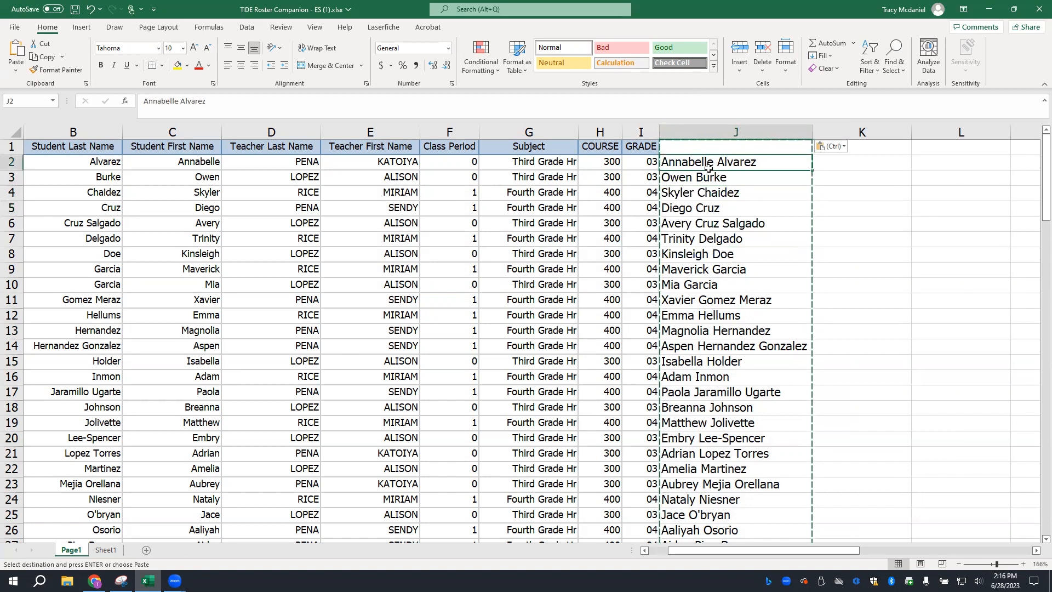
{"action": "key", "text": "Right"}
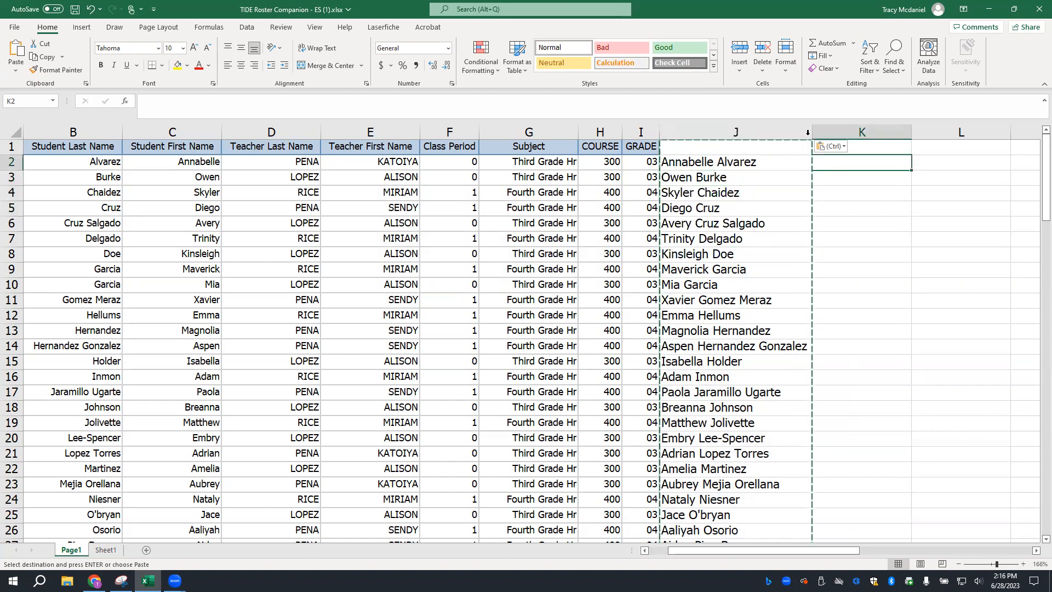
{"action": "left_click", "coordinate": [855, 188]}
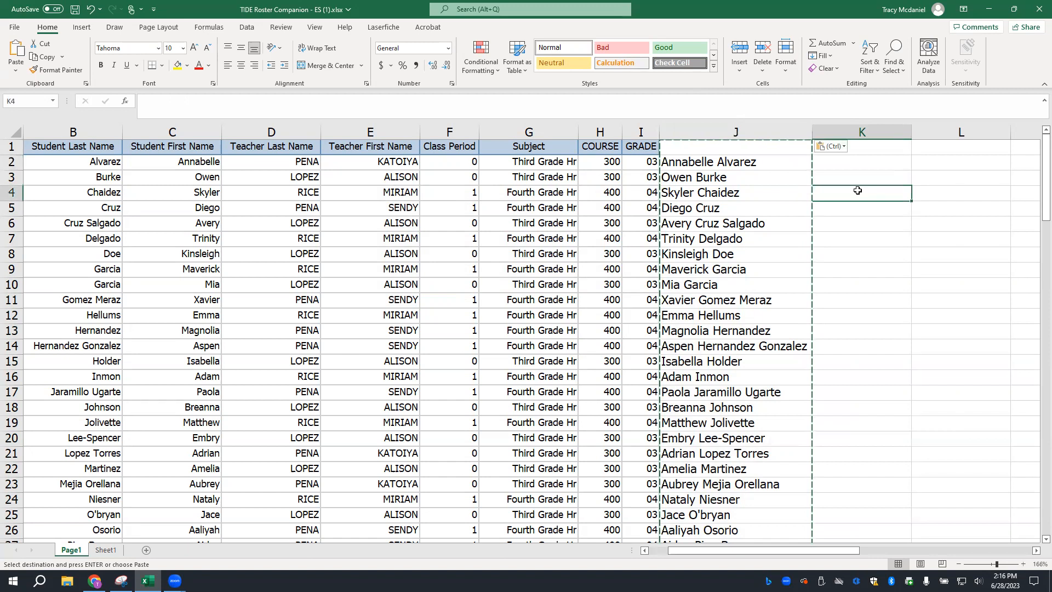
Enter a formula in K2 that joins the teacher last name and course number, =D2&H2.
{"action": "left_click", "coordinate": [849, 165]}
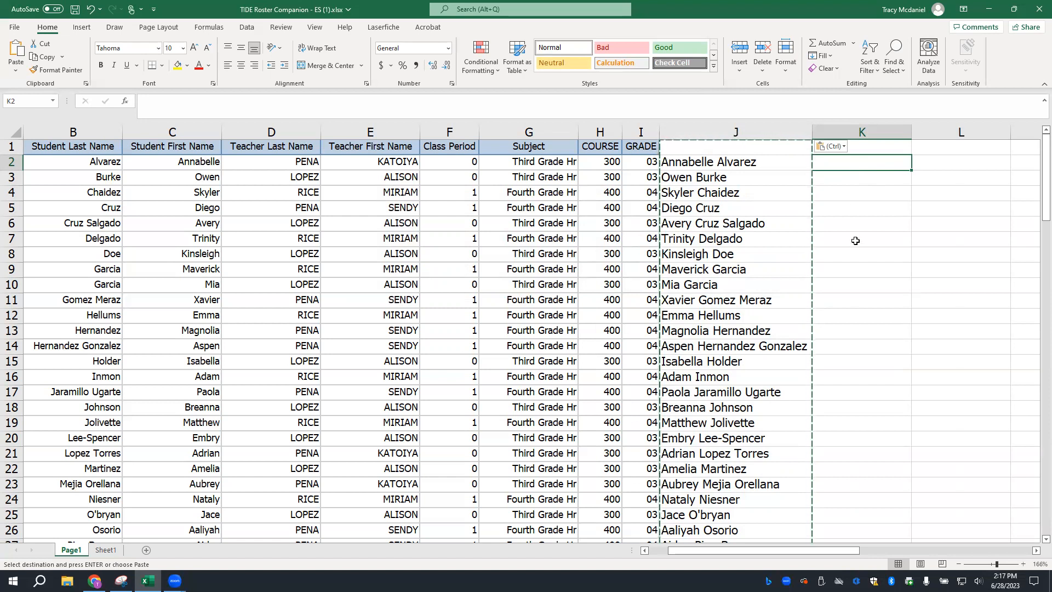
{"action": "left_click", "coordinate": [146, 101]}
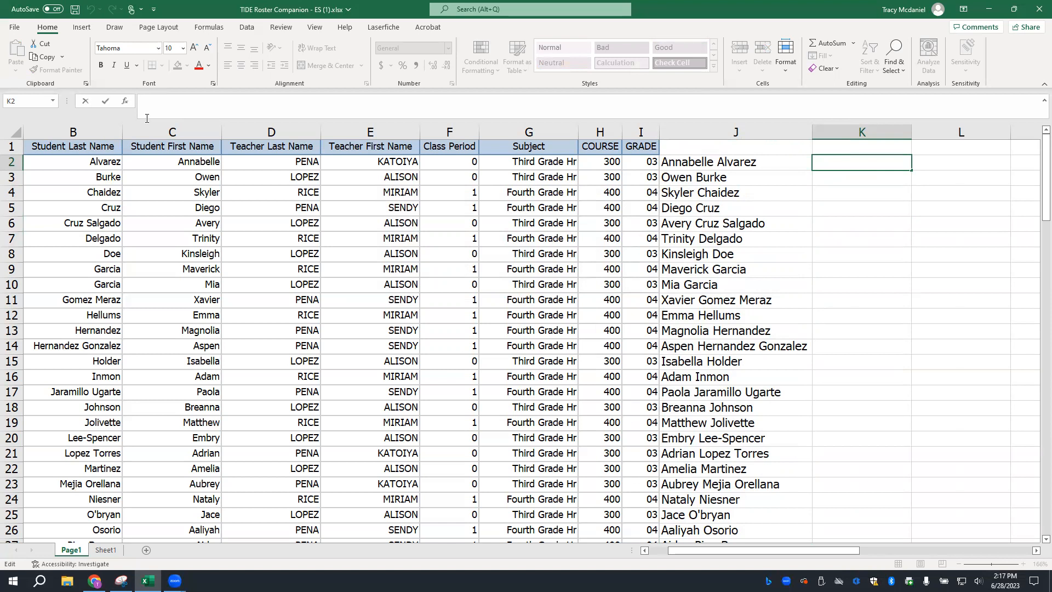
{"action": "type", "text": "="}
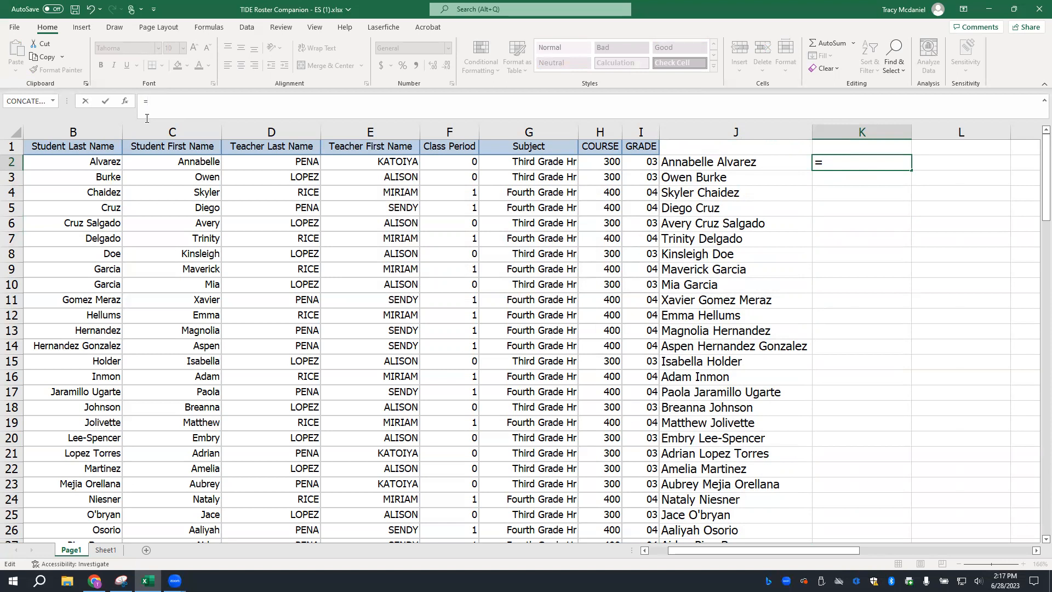
{"action": "left_click", "coordinate": [281, 159]}
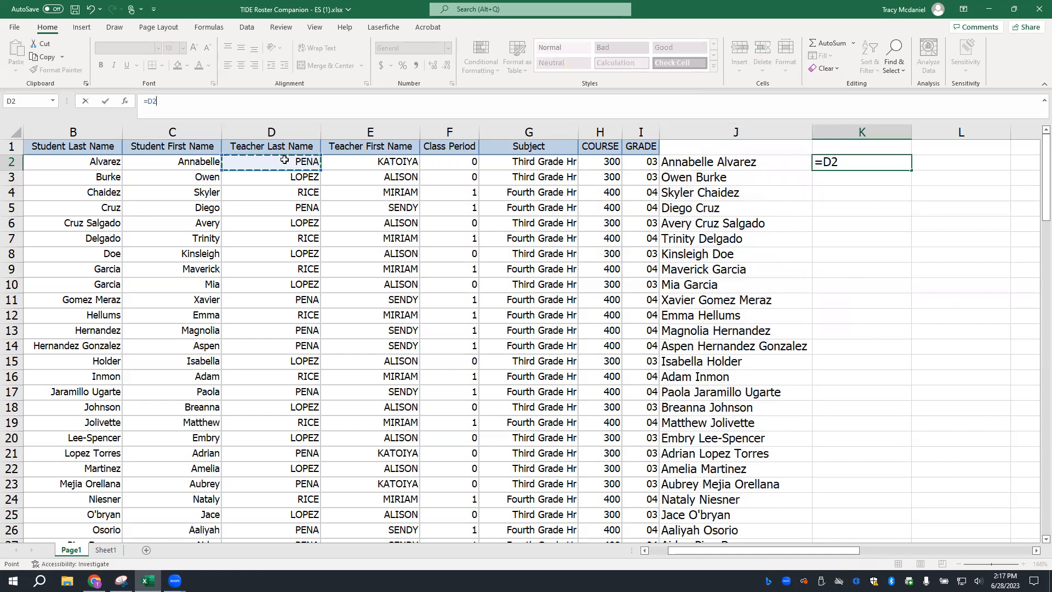
{"action": "type", "text": "&"}
{"action": "left_click", "coordinate": [609, 161]}
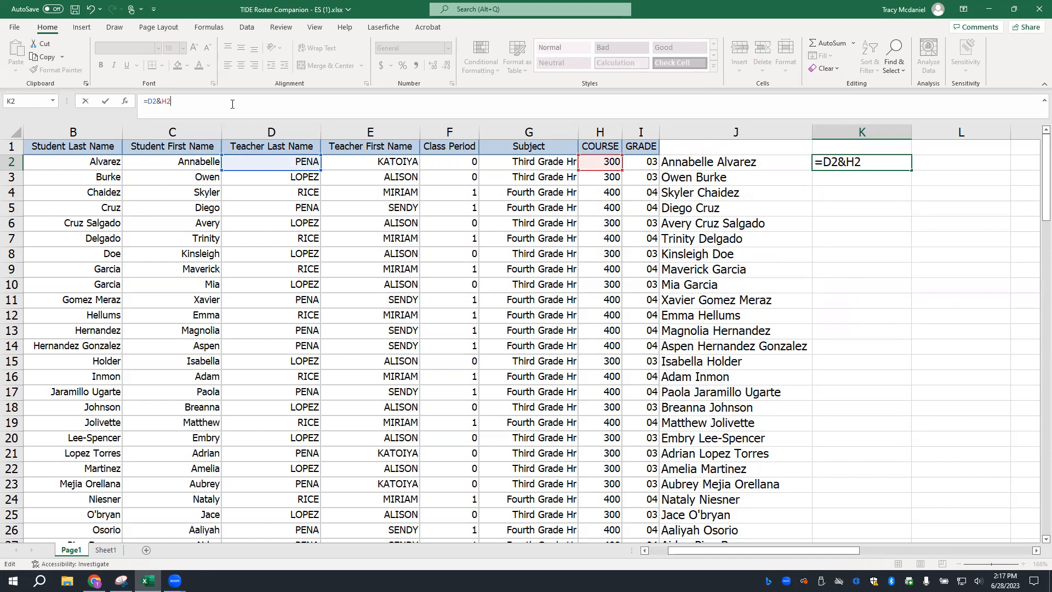
{"action": "key", "text": "Return"}
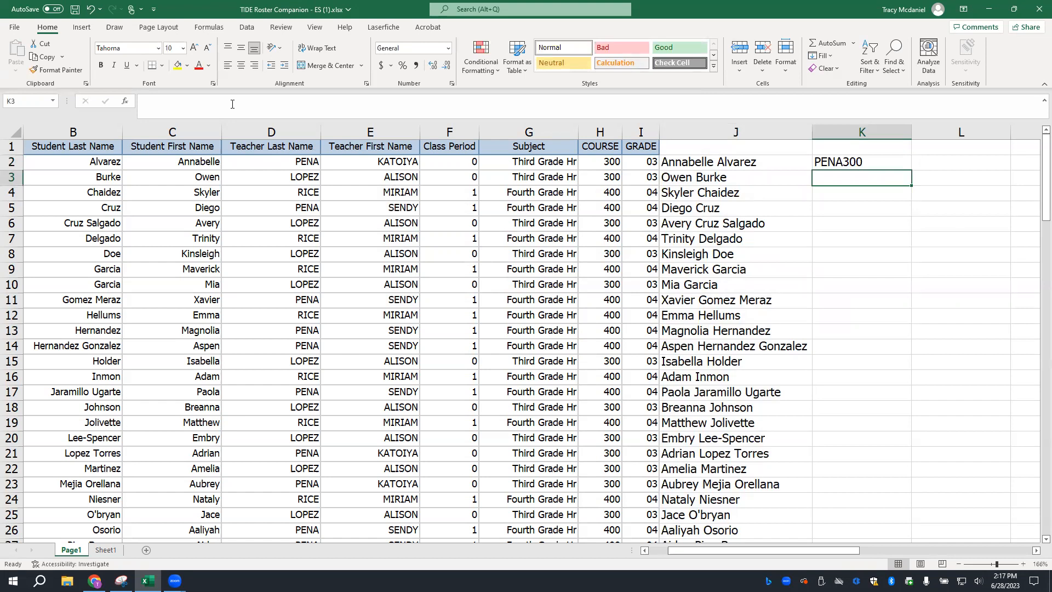
Edit the K2 formula to put a space between the two values, making it =D2&" "&H2.
{"action": "left_click", "coordinate": [837, 164]}
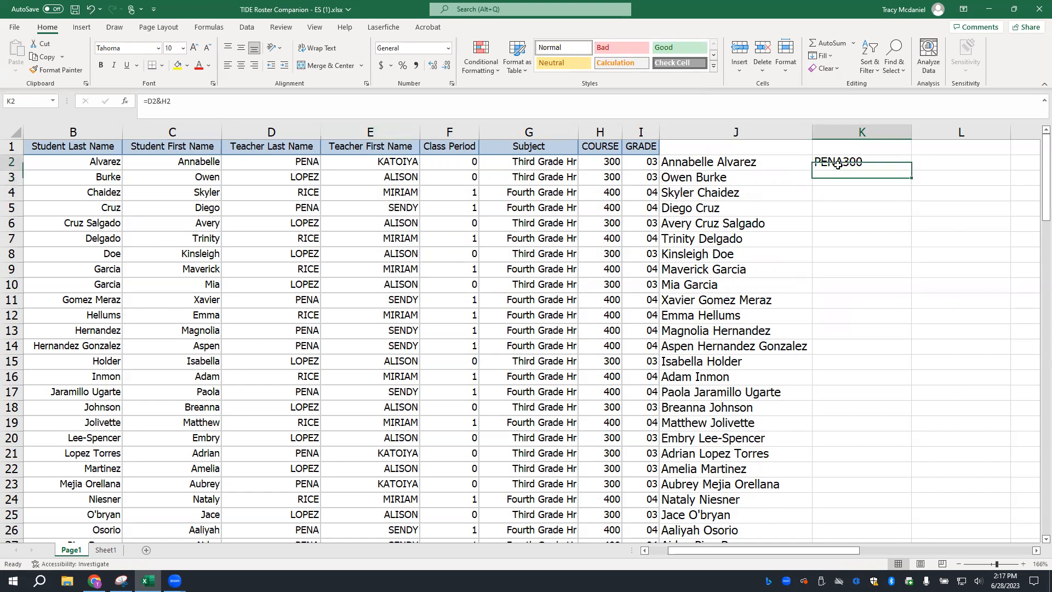
{"action": "left_click", "coordinate": [159, 100]}
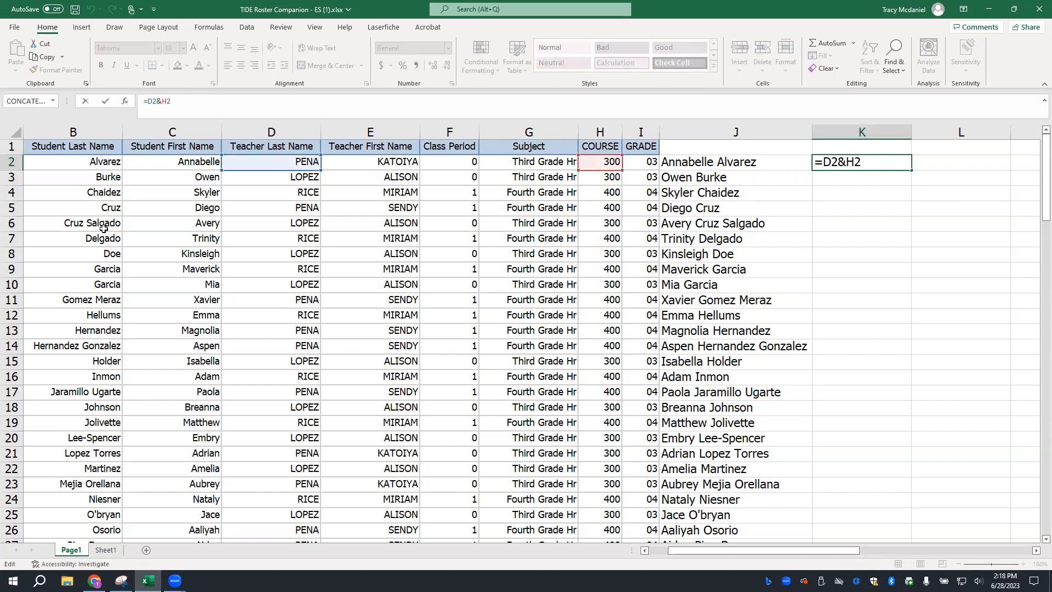
{"action": "key", "text": "Right"}
{"action": "type", "text": "\" \""}
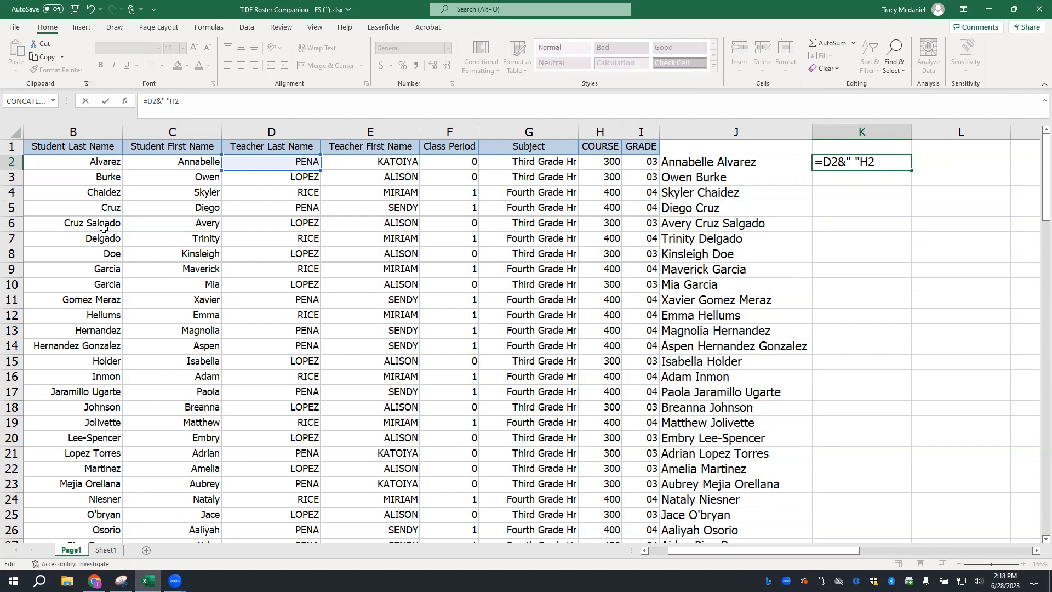
{"action": "type", "text": "&"}
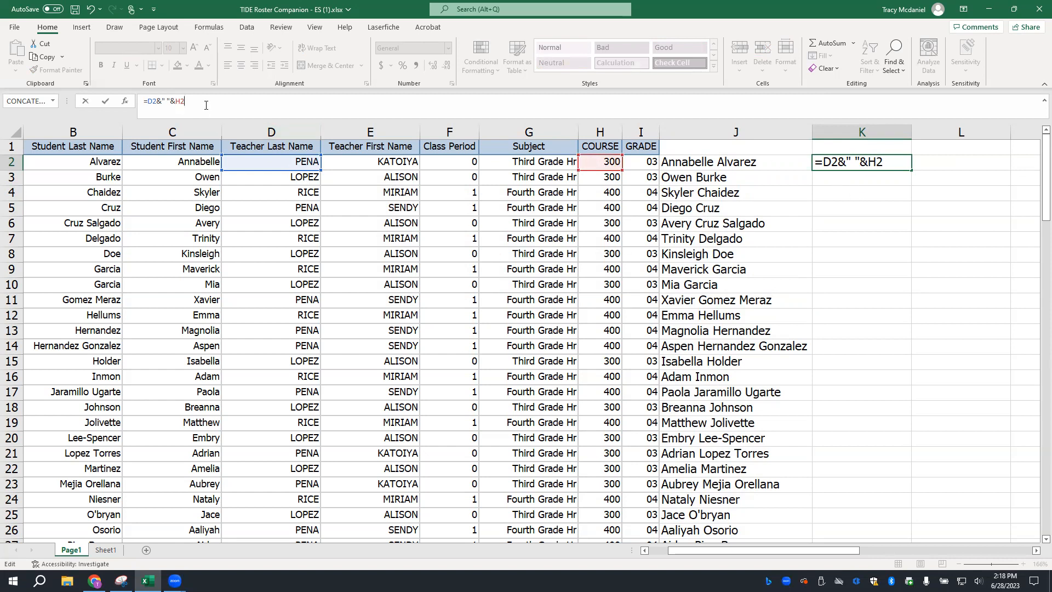
{"action": "key", "text": "Return"}
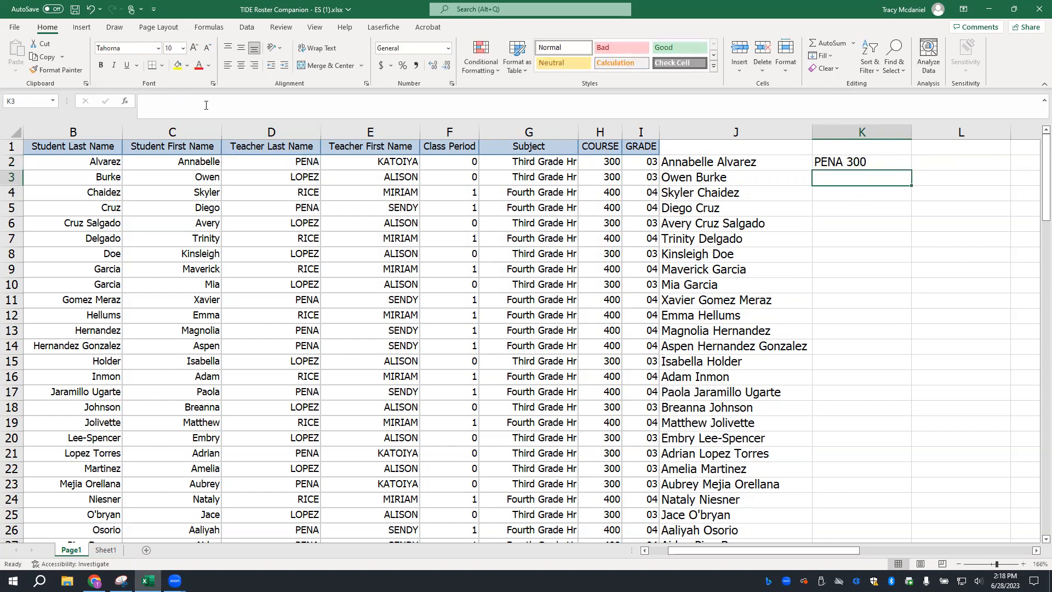
Fill the K2 formula down through all student rows and replace column K's formulas with pasted values only.
{"action": "left_click", "coordinate": [882, 164]}
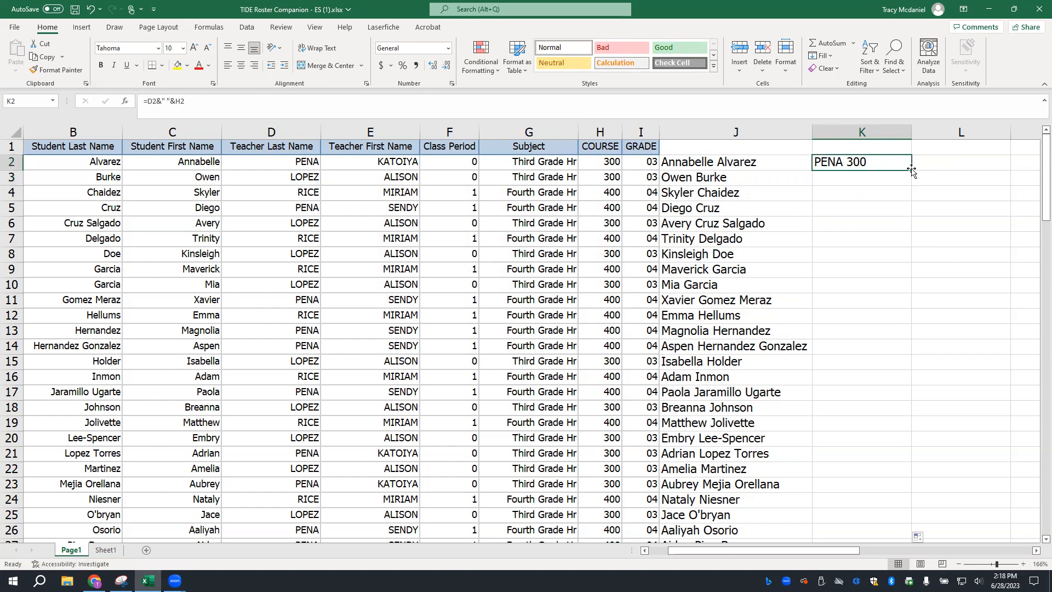
{"action": "double_click", "coordinate": [911, 169]}
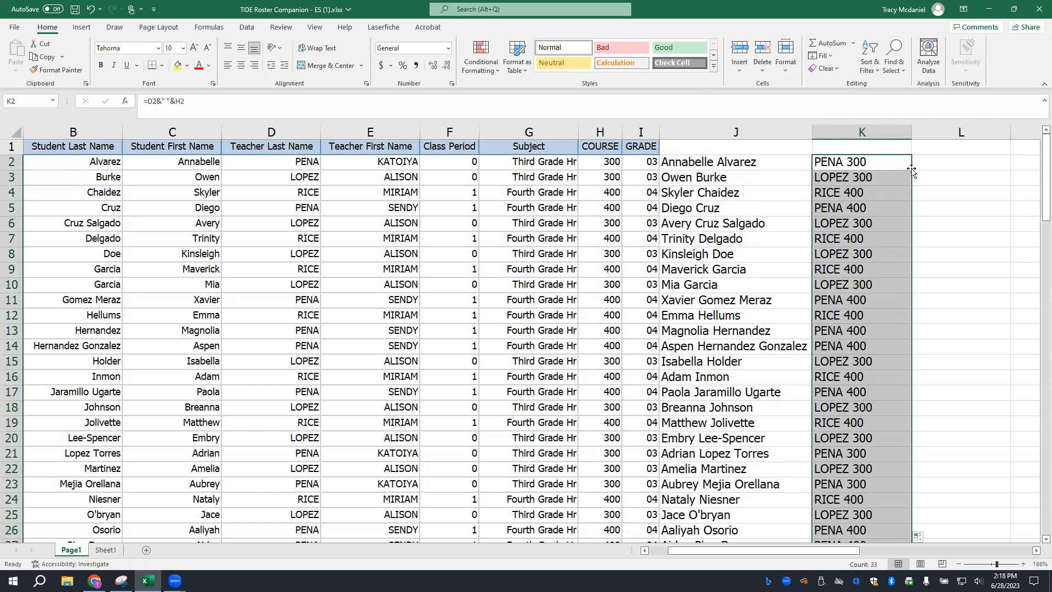
{"action": "left_click", "coordinate": [879, 128]}
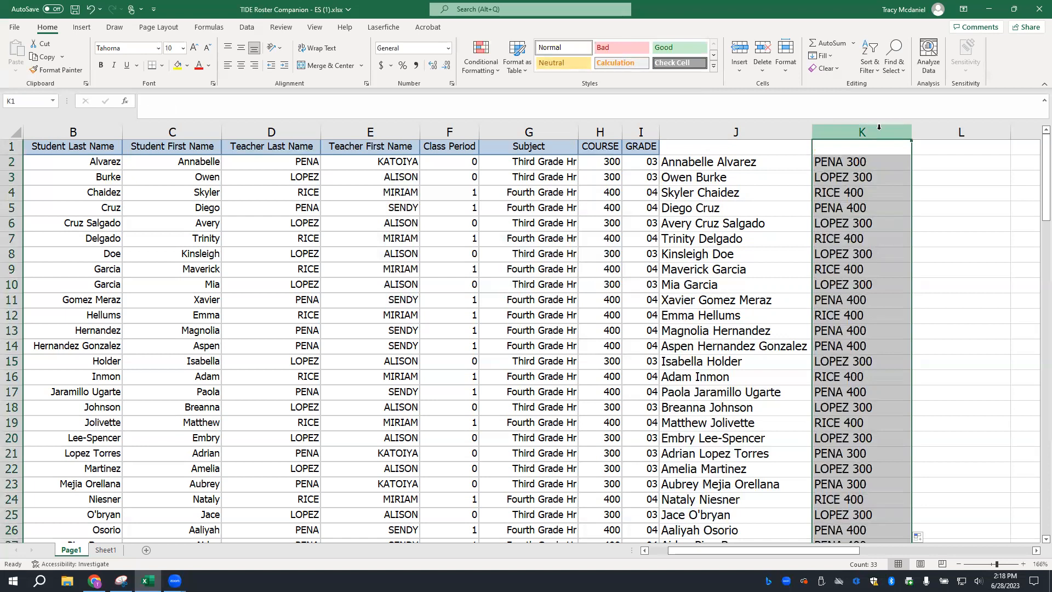
{"action": "right_click", "coordinate": [878, 127]}
{"action": "left_click", "coordinate": [894, 143]}
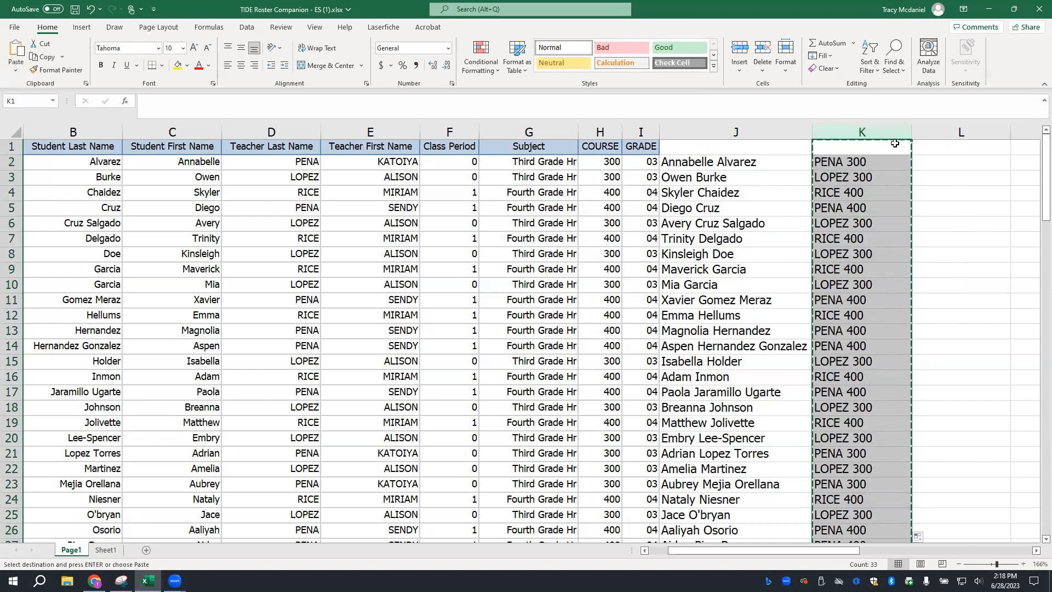
{"action": "right_click", "coordinate": [886, 133]}
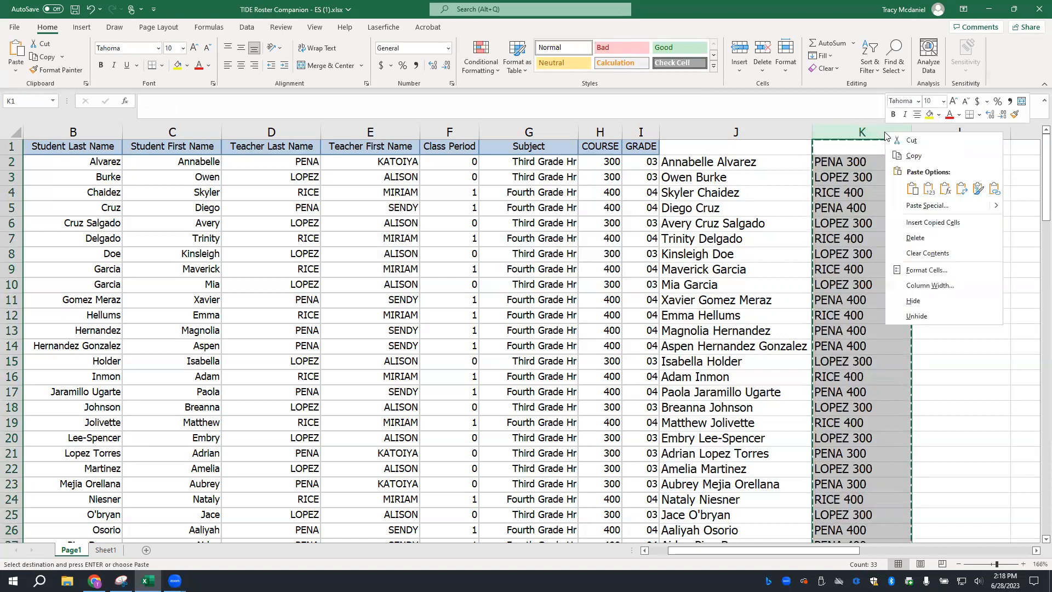
{"action": "left_click", "coordinate": [930, 189]}
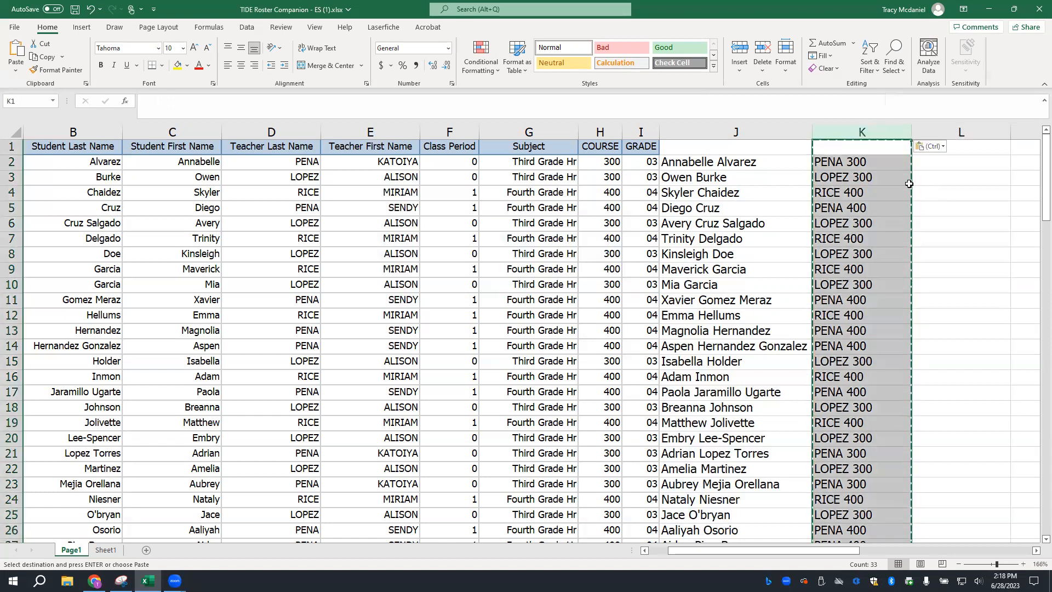
Examine several cells in column K to check whether they hold plain text or formulas.
{"action": "left_click", "coordinate": [905, 180]}
{"action": "left_click", "coordinate": [873, 224]}
{"action": "left_click", "coordinate": [870, 299]}
{"action": "left_click", "coordinate": [865, 226]}
{"action": "left_click", "coordinate": [862, 179]}
{"action": "left_click", "coordinate": [861, 195]}
{"action": "left_click", "coordinate": [861, 235]}
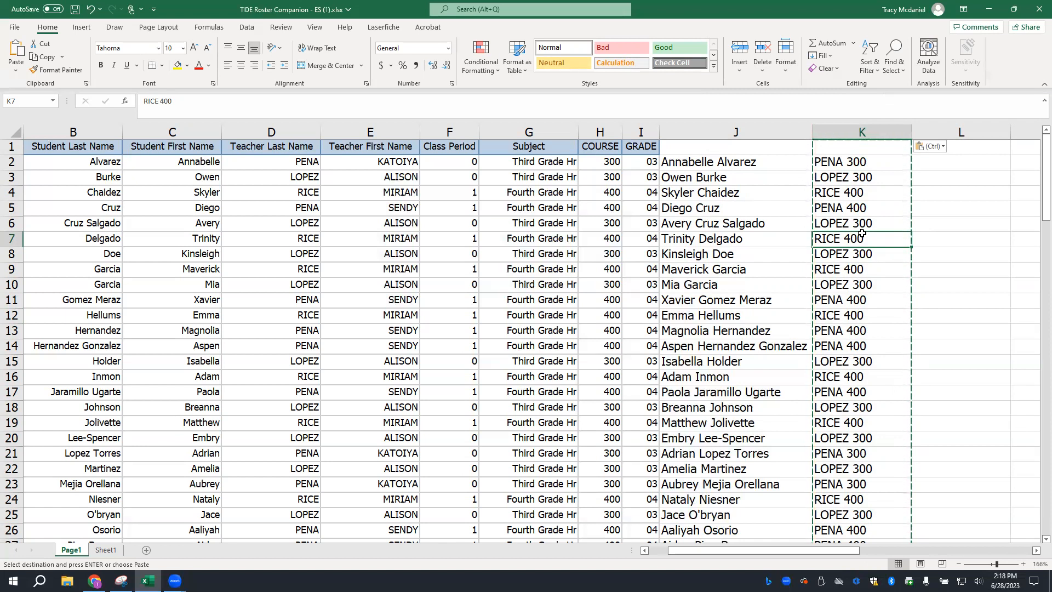
{"action": "left_click", "coordinate": [845, 172]}
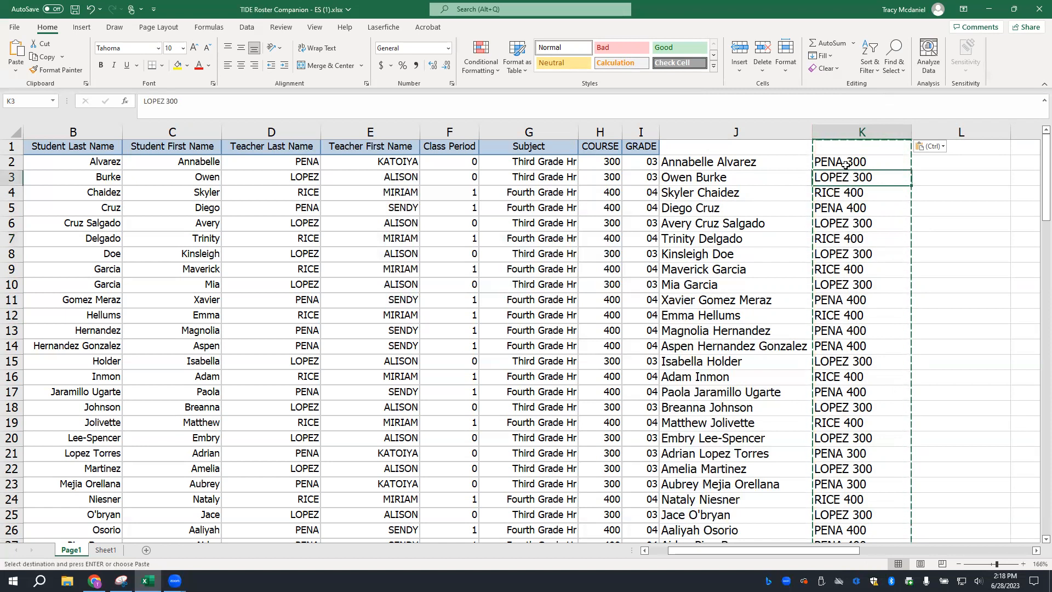
{"action": "left_click", "coordinate": [845, 164]}
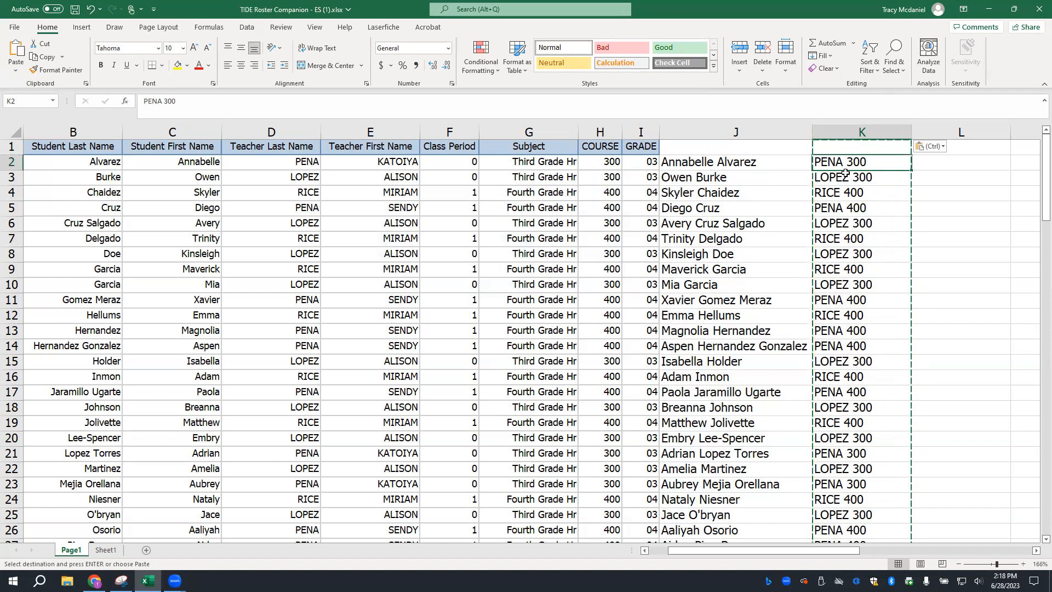